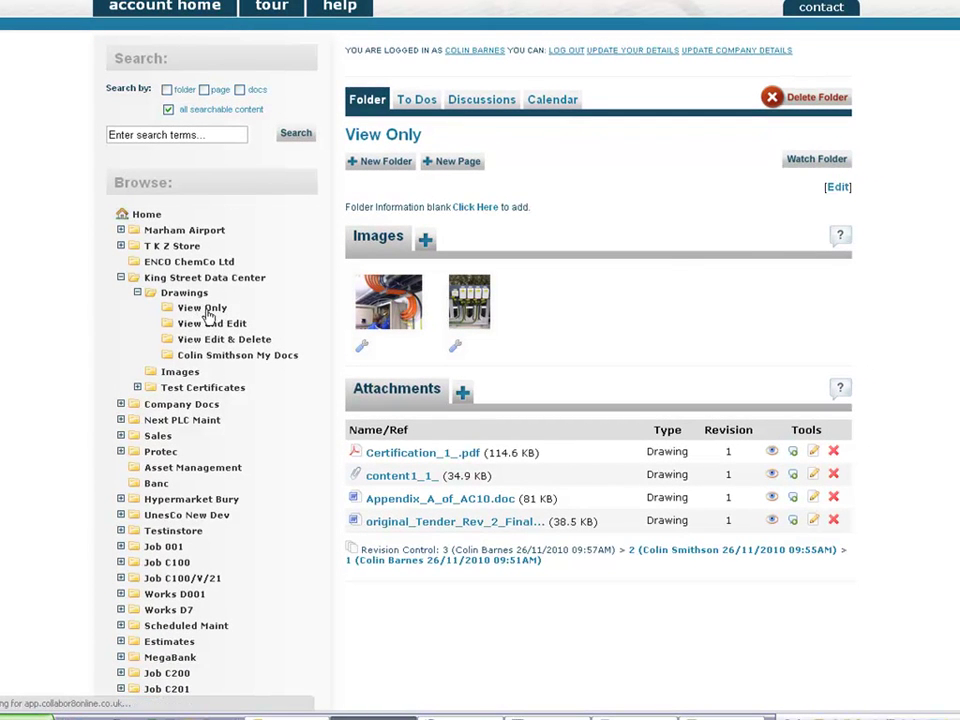
Step: Open the View Only folder under Drawings for editing and review the users' view, edit and delete permissions in Access Control
{"action": "scroll", "coordinate": [195, 320], "scroll_direction": "up", "scroll_amount": 1}
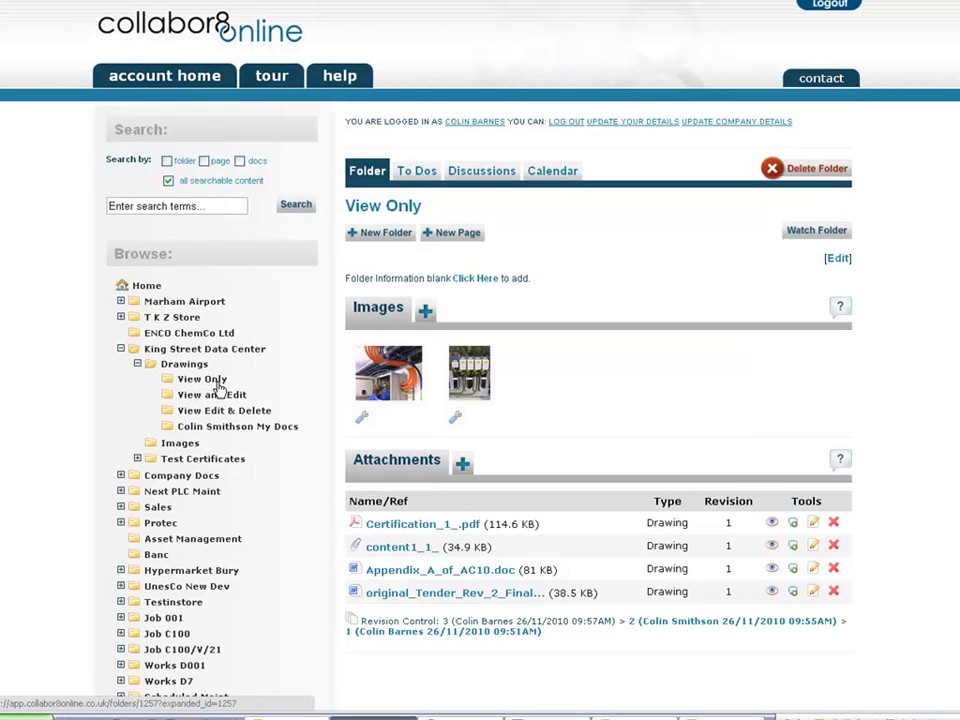
{"action": "scroll", "coordinate": [776, 403], "scroll_direction": "down", "scroll_amount": 2}
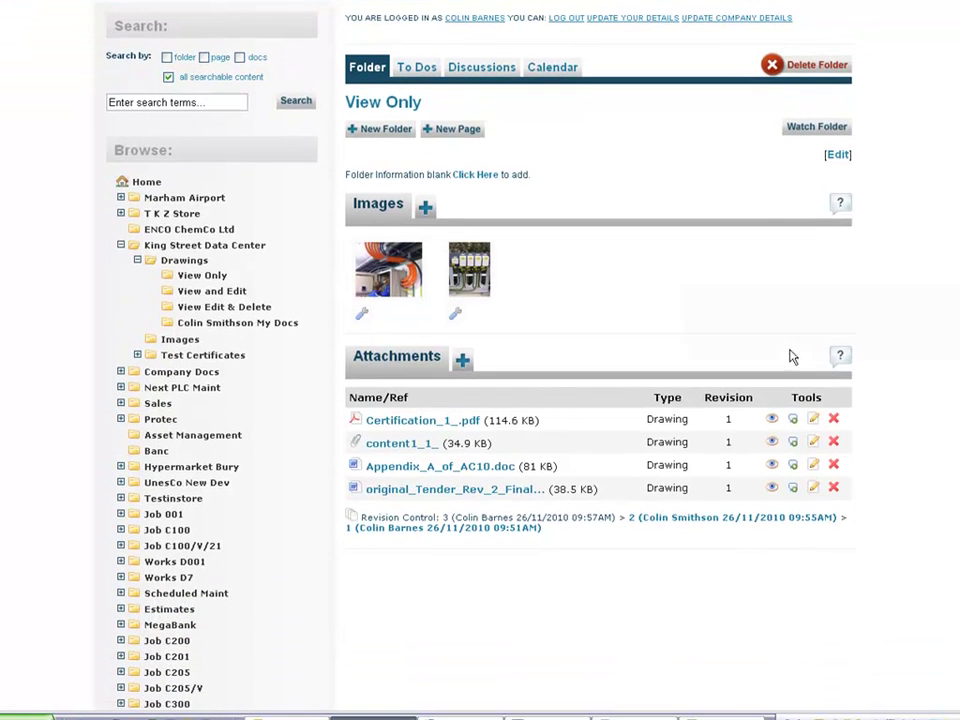
{"action": "left_click", "coordinate": [840, 157]}
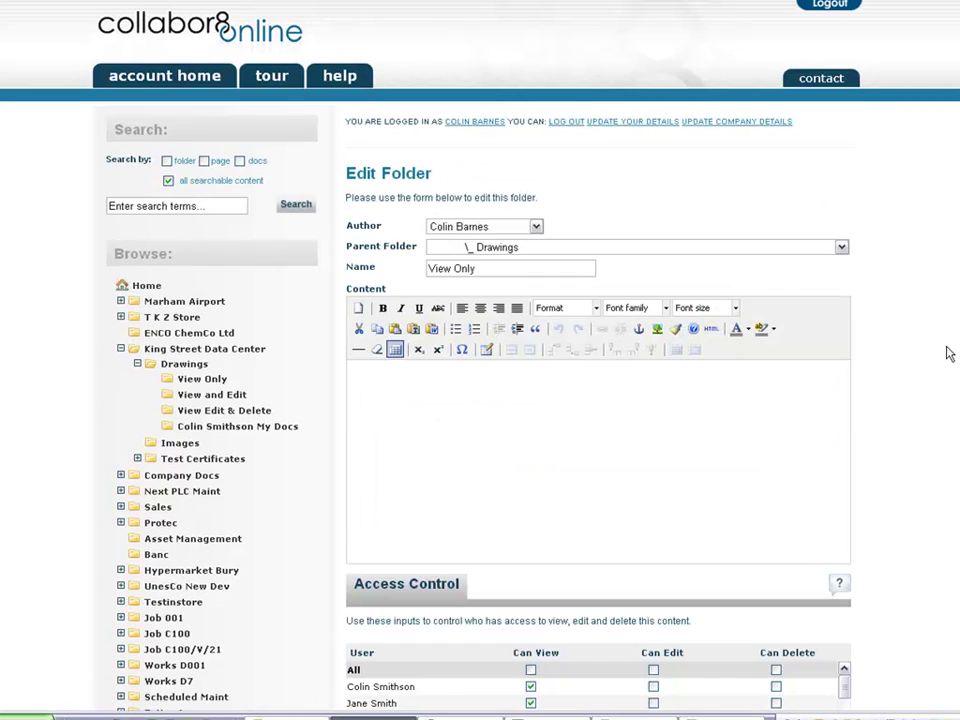
{"action": "scroll", "coordinate": [717, 300], "scroll_direction": "down", "scroll_amount": 3}
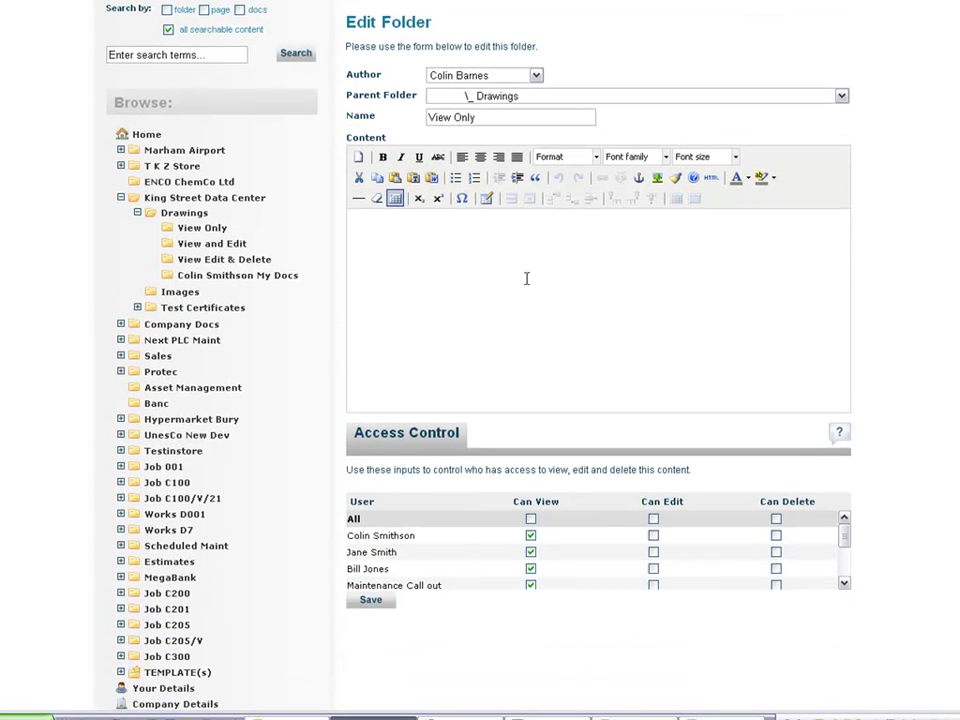
{"action": "scroll", "coordinate": [509, 392], "scroll_direction": "down", "scroll_amount": 3}
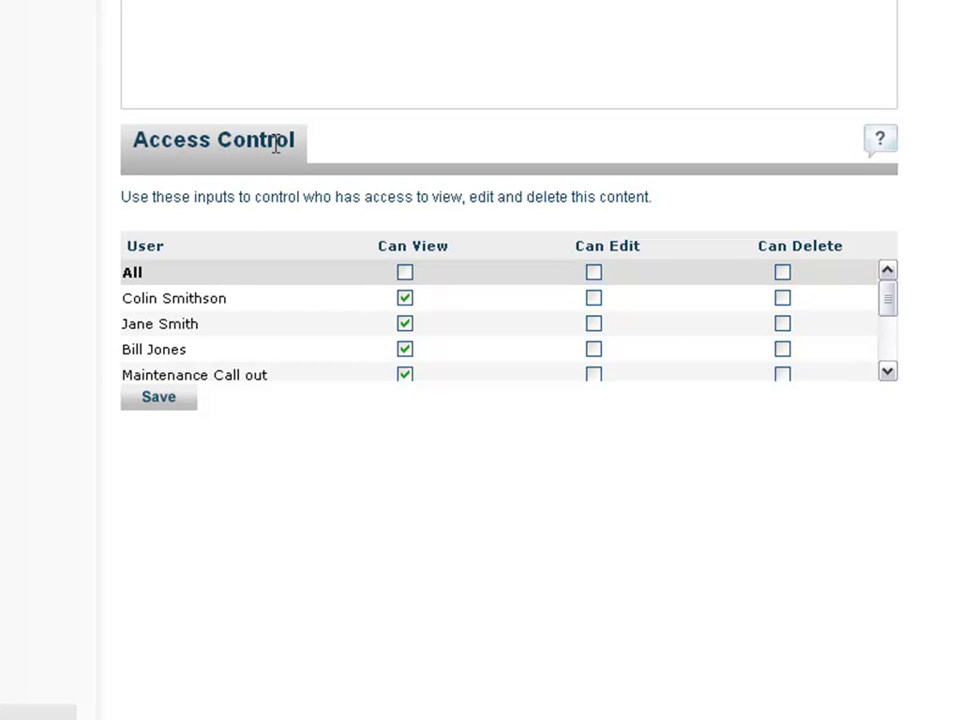
{"action": "left_click_drag", "start_coordinate": [898, 313], "coordinate": [889, 285]}
{"action": "left_click", "coordinate": [404, 374]}
{"action": "left_click", "coordinate": [404, 374]}
{"action": "mouse_move", "coordinate": [883, 297]}
{"action": "left_mouse_down"}
{"action": "mouse_move", "coordinate": [898, 381]}
{"action": "mouse_move", "coordinate": [891, 294]}
{"action": "left_mouse_up"}
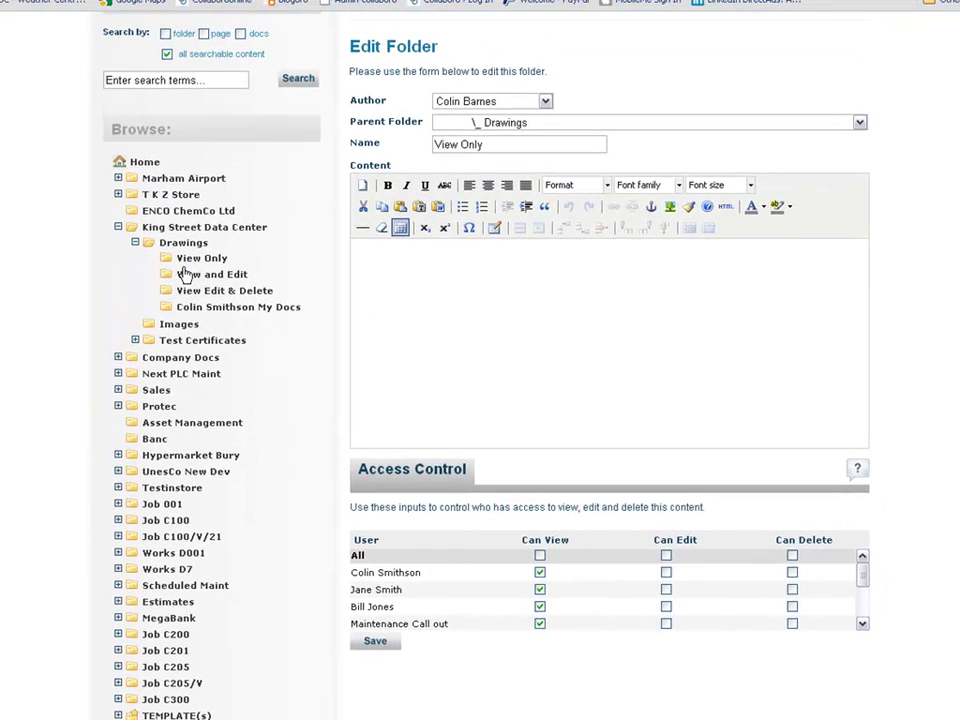
Step: Edit the View and Edit folder's access control to remove Maintenance Call out's edit permission, and save the folder
{"action": "left_click", "coordinate": [213, 272]}
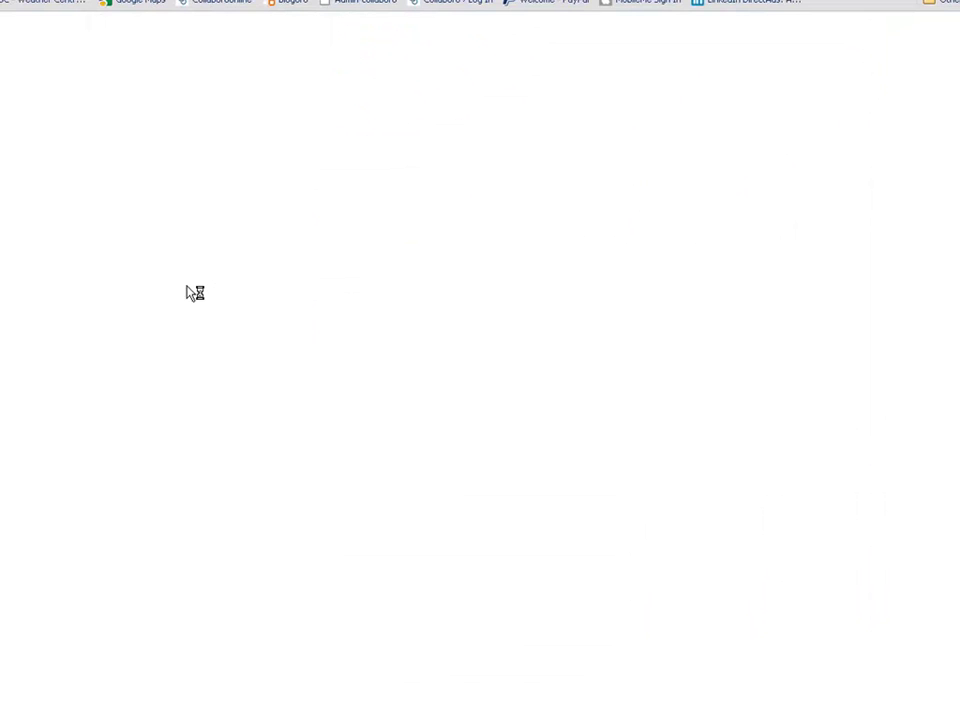
{"action": "left_click", "coordinate": [193, 428]}
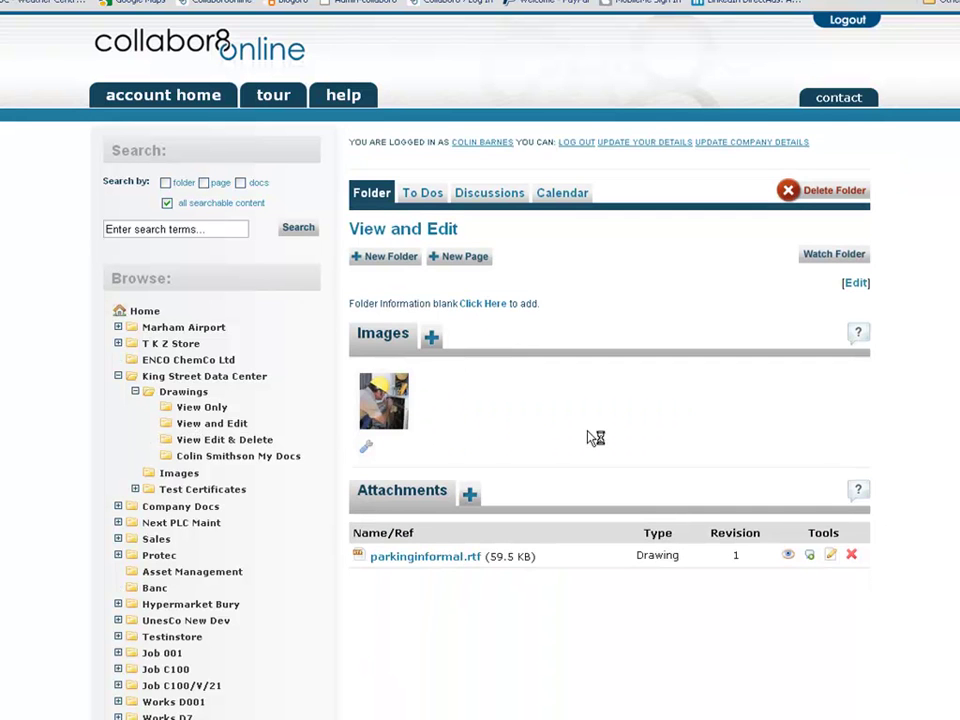
{"action": "scroll", "coordinate": [860, 300], "scroll_direction": "down", "scroll_amount": 1}
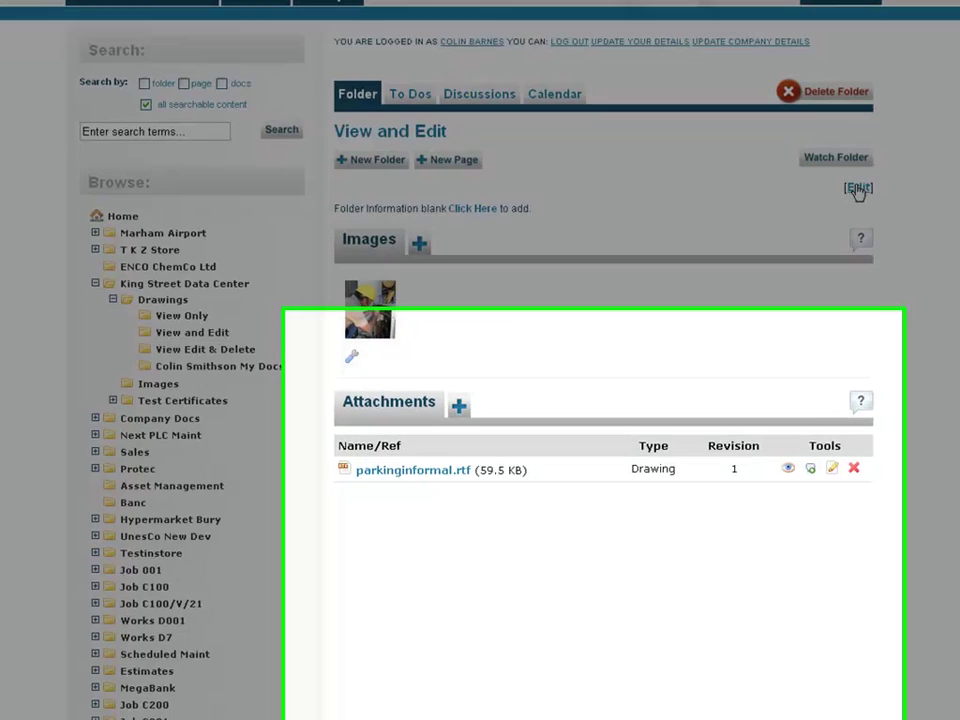
{"action": "left_click", "coordinate": [856, 212]}
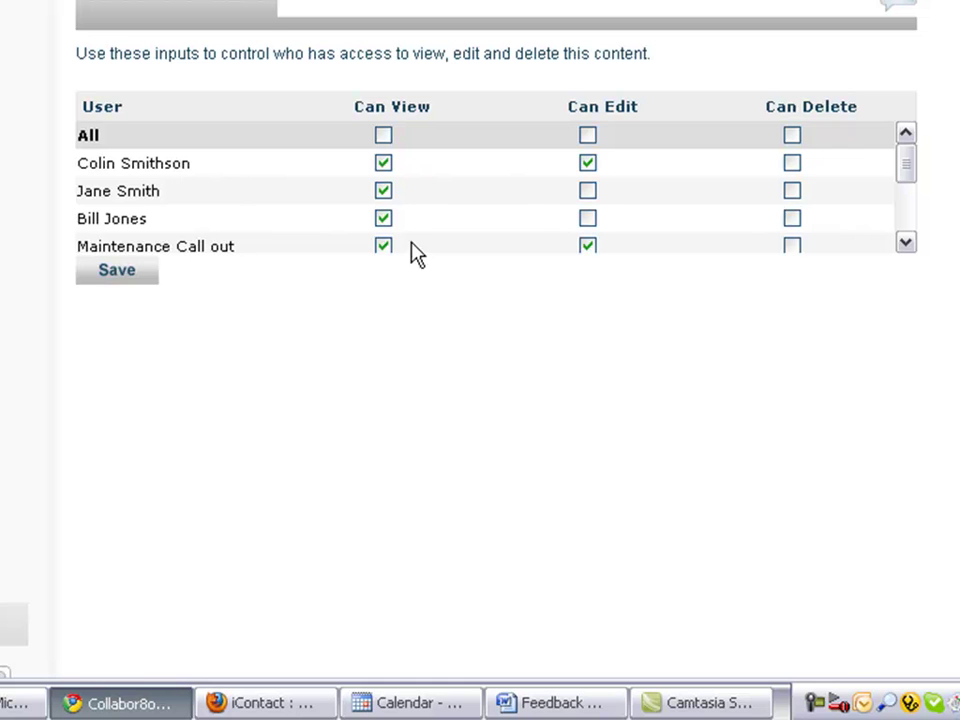
{"action": "left_click_drag", "start_coordinate": [906, 170], "coordinate": [906, 172]}
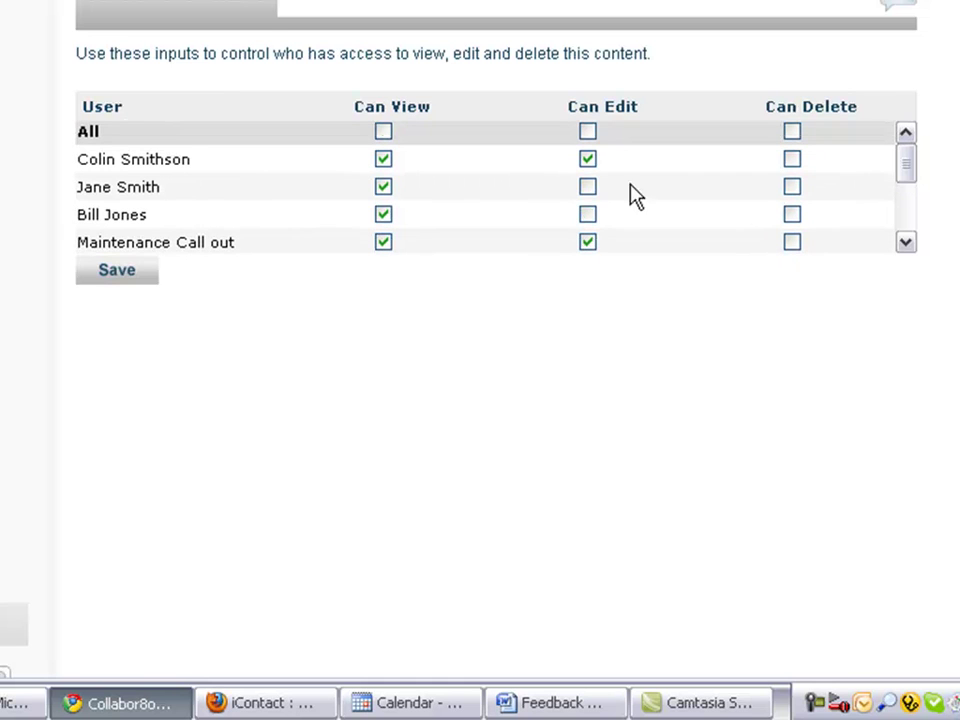
{"action": "mouse_move", "coordinate": [897, 178]}
{"action": "left_mouse_down"}
{"action": "mouse_move", "coordinate": [908, 198]}
{"action": "mouse_move", "coordinate": [904, 228]}
{"action": "mouse_move", "coordinate": [908, 178]}
{"action": "left_mouse_up"}
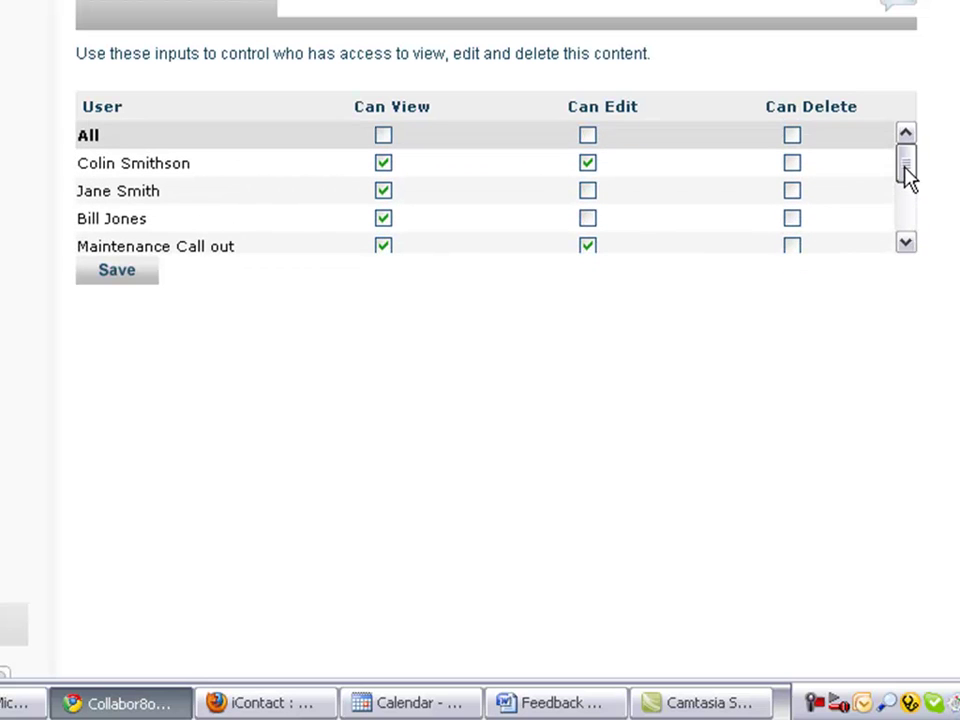
{"action": "left_click", "coordinate": [587, 246]}
{"action": "left_click_drag", "start_coordinate": [913, 176], "coordinate": [597, 170]}
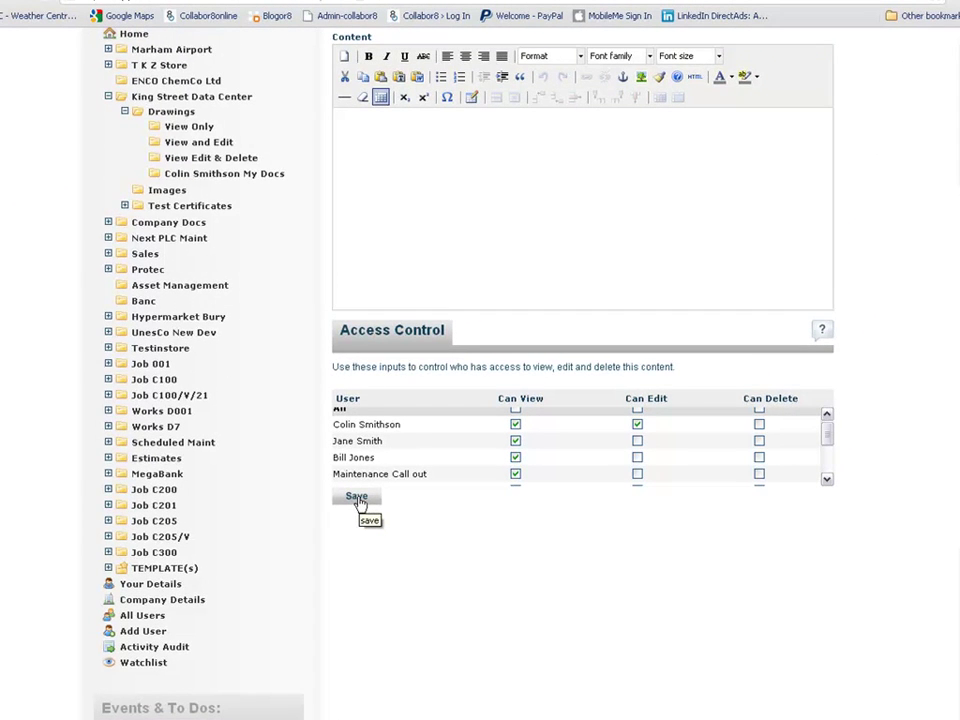
{"action": "left_click", "coordinate": [357, 497]}
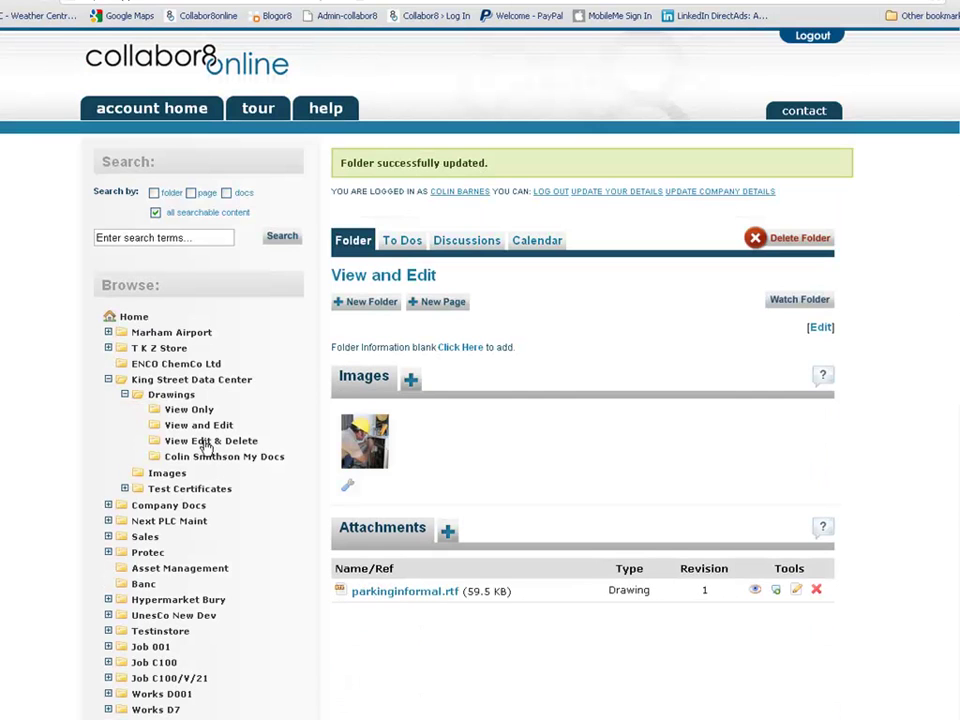
Step: Open the View Edit & Delete folder for editing, review the users' access permissions and save the folder
{"action": "left_click", "coordinate": [210, 441]}
{"action": "mouse_move", "coordinate": [822, 338]}
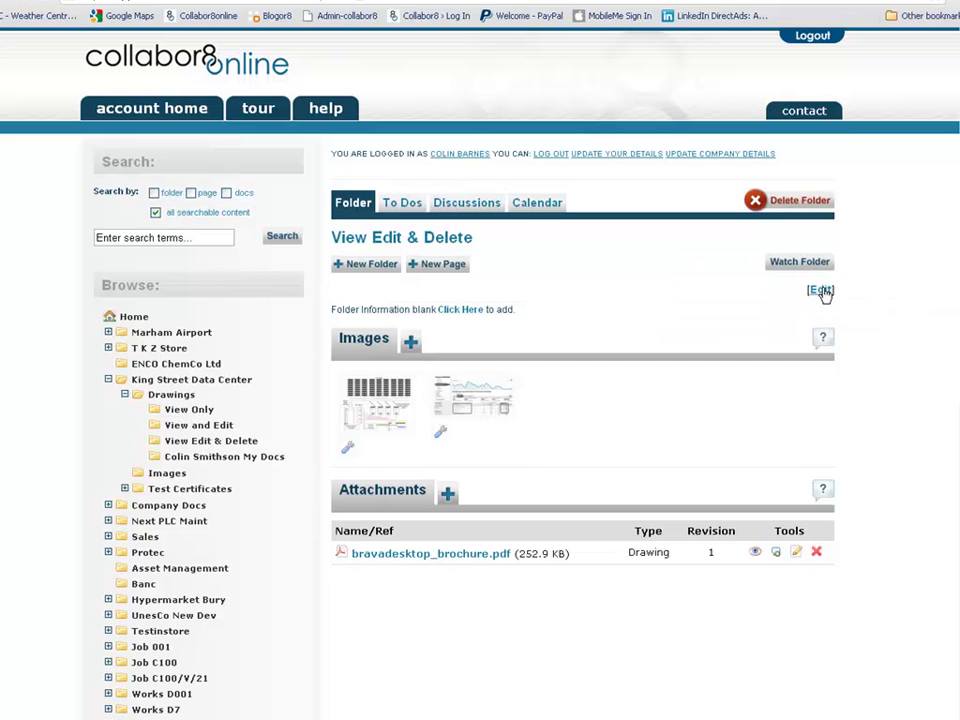
{"action": "left_click", "coordinate": [820, 291]}
{"action": "scroll", "coordinate": [580, 450], "scroll_direction": "down", "scroll_amount": 3}
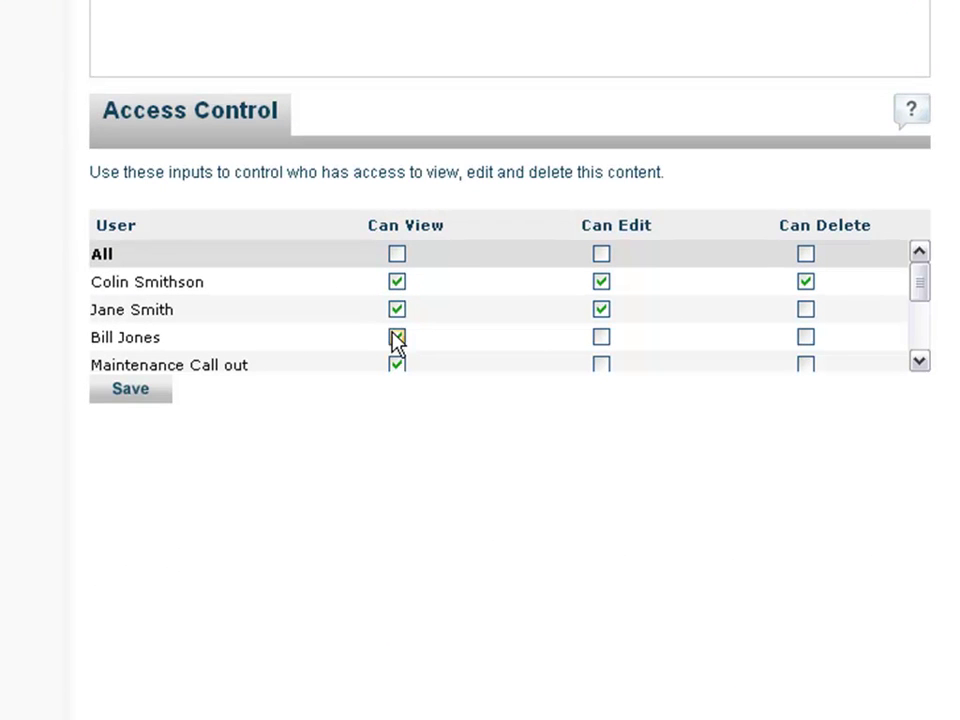
{"action": "left_click_drag", "start_coordinate": [928, 298], "coordinate": [918, 268]}
{"action": "mouse_move", "coordinate": [926, 282]}
{"action": "left_mouse_down"}
{"action": "mouse_move", "coordinate": [921, 317]}
{"action": "mouse_move", "coordinate": [924, 272]}
{"action": "left_mouse_up"}
{"action": "left_click", "coordinate": [131, 389]}
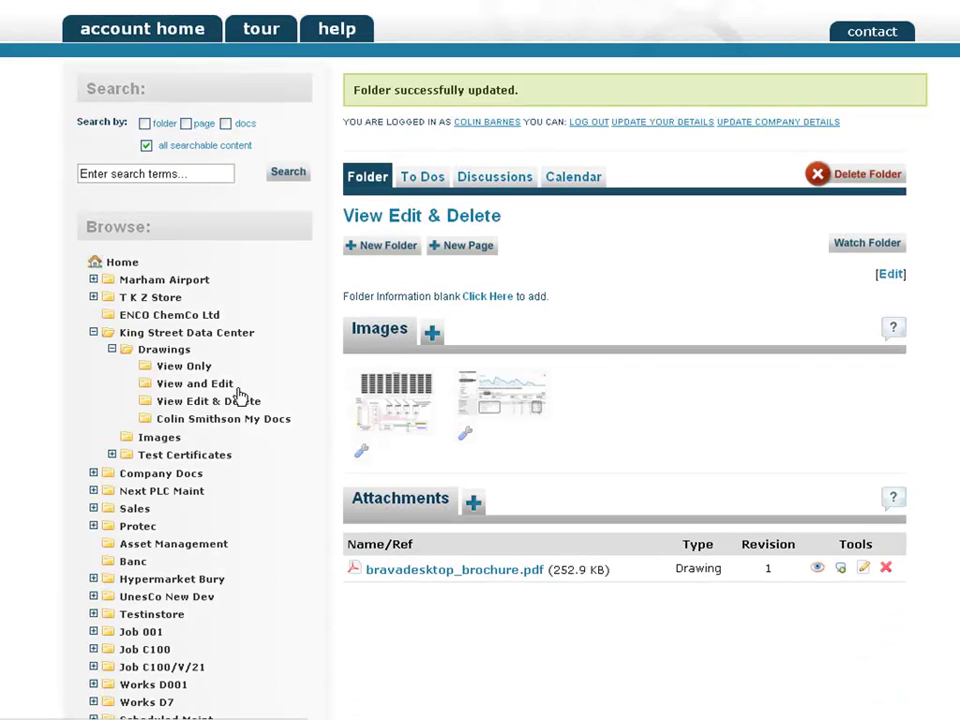
Step: In the restricted user's session, open the View Only folder and examine which tools are offered for its images and attachments
{"action": "scroll", "coordinate": [218, 395], "scroll_direction": "down", "scroll_amount": 3}
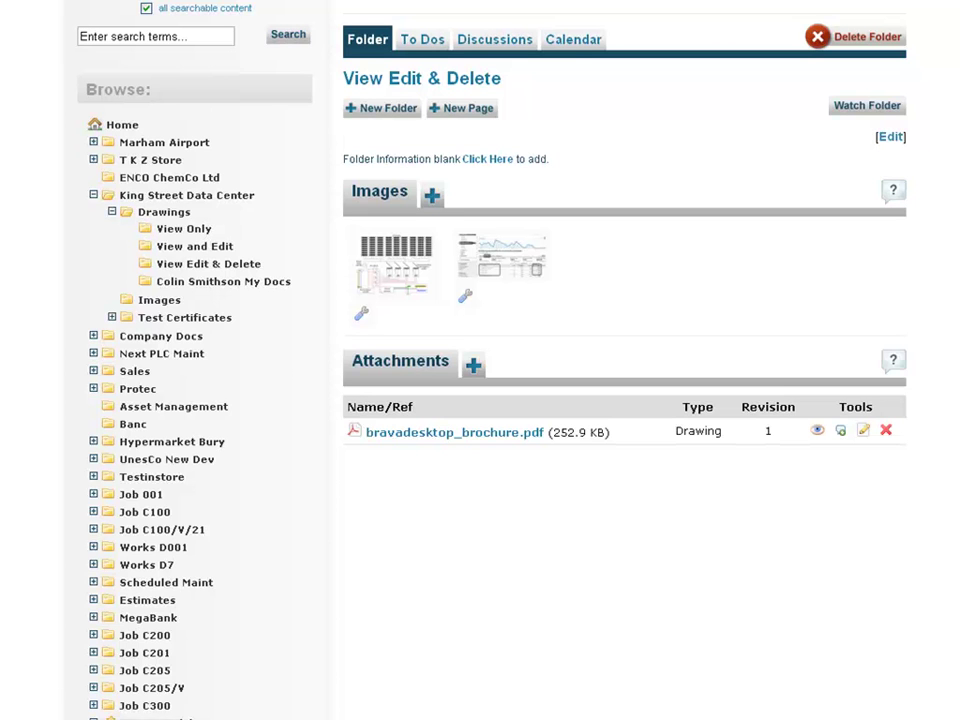
{"action": "scroll", "coordinate": [620, 360], "scroll_direction": "up", "scroll_amount": 2}
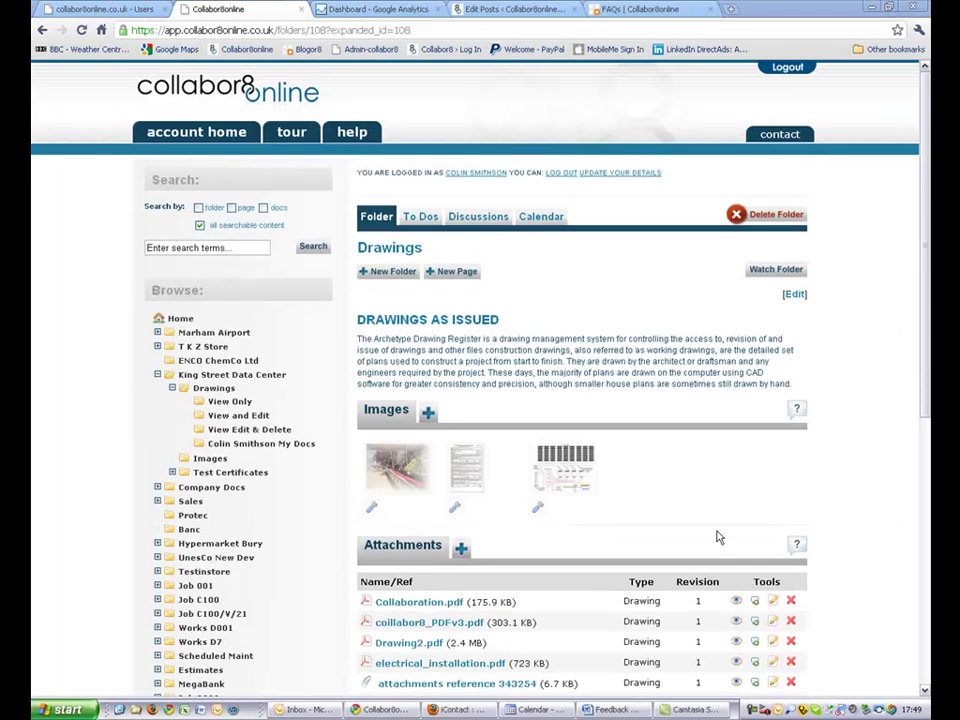
{"action": "left_click", "coordinate": [233, 402]}
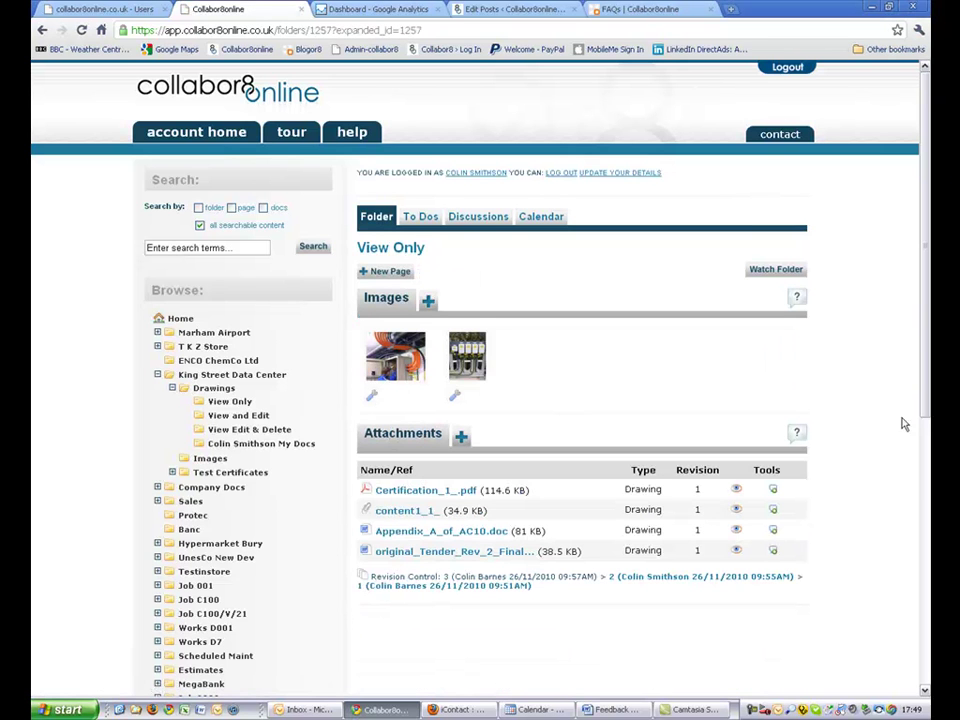
{"action": "scroll", "coordinate": [540, 360], "scroll_direction": "down", "scroll_amount": 1}
{"action": "scroll", "coordinate": [520, 320], "scroll_direction": "up", "scroll_amount": 1}
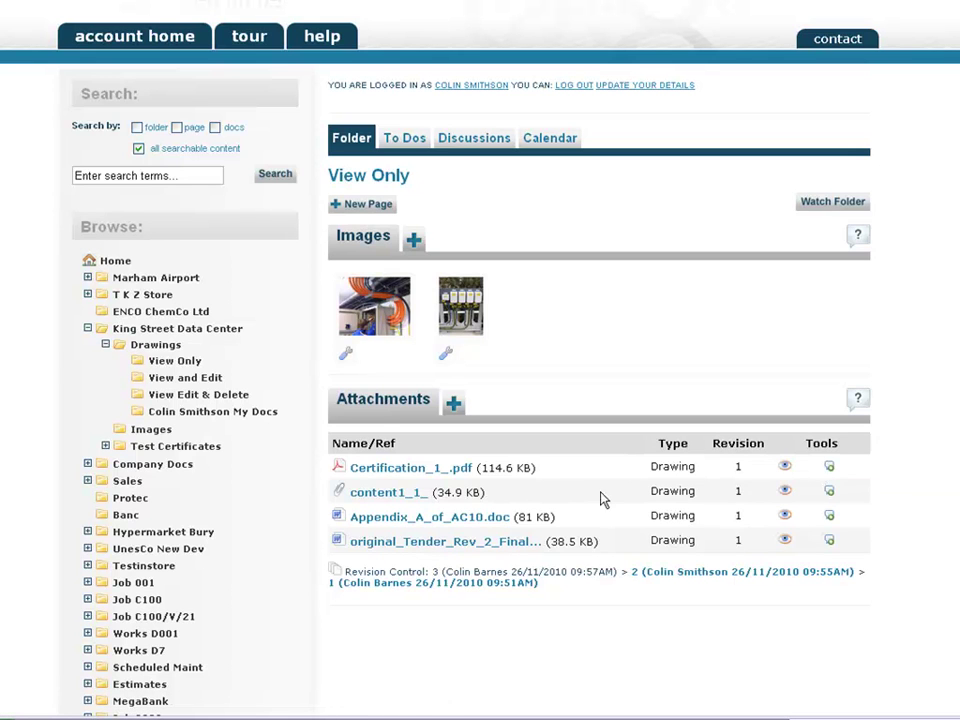
{"action": "mouse_move", "coordinate": [352, 360]}
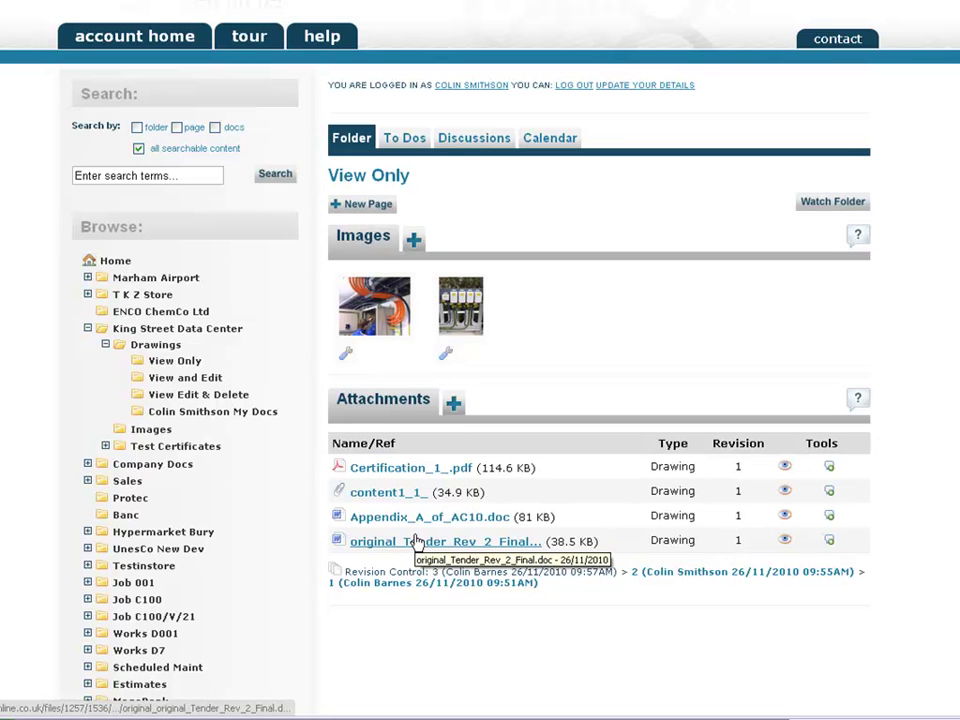
Step: Examine the tools offered in the View and Edit and View Edit & Delete folders, and open the user's personal My Docs folder
{"action": "left_click", "coordinate": [197, 385]}
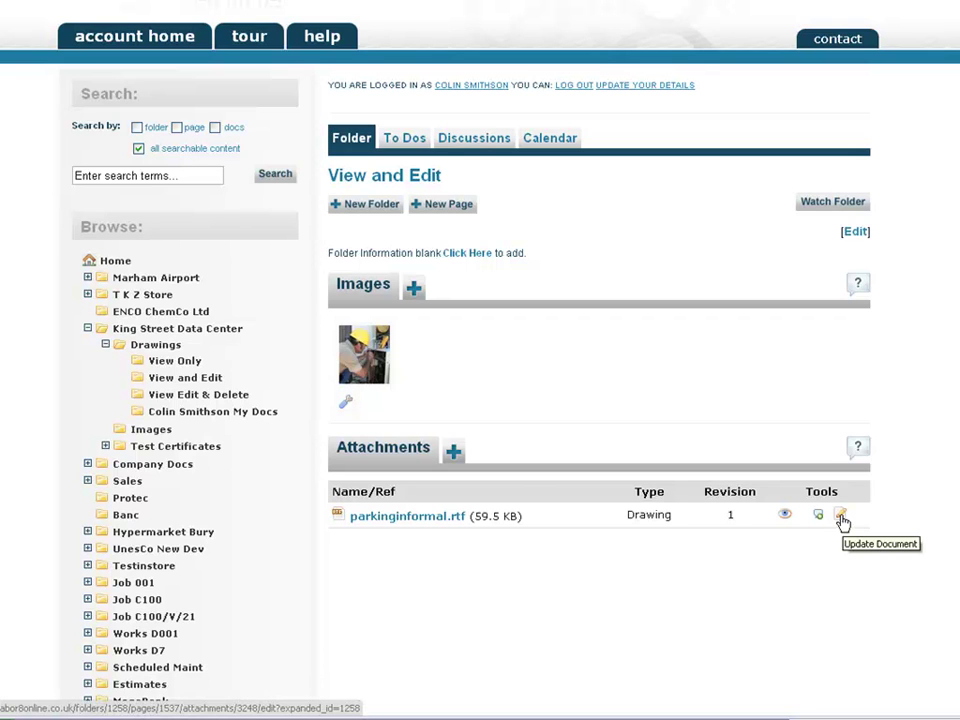
{"action": "mouse_move", "coordinate": [345, 403]}
{"action": "left_click", "coordinate": [187, 396]}
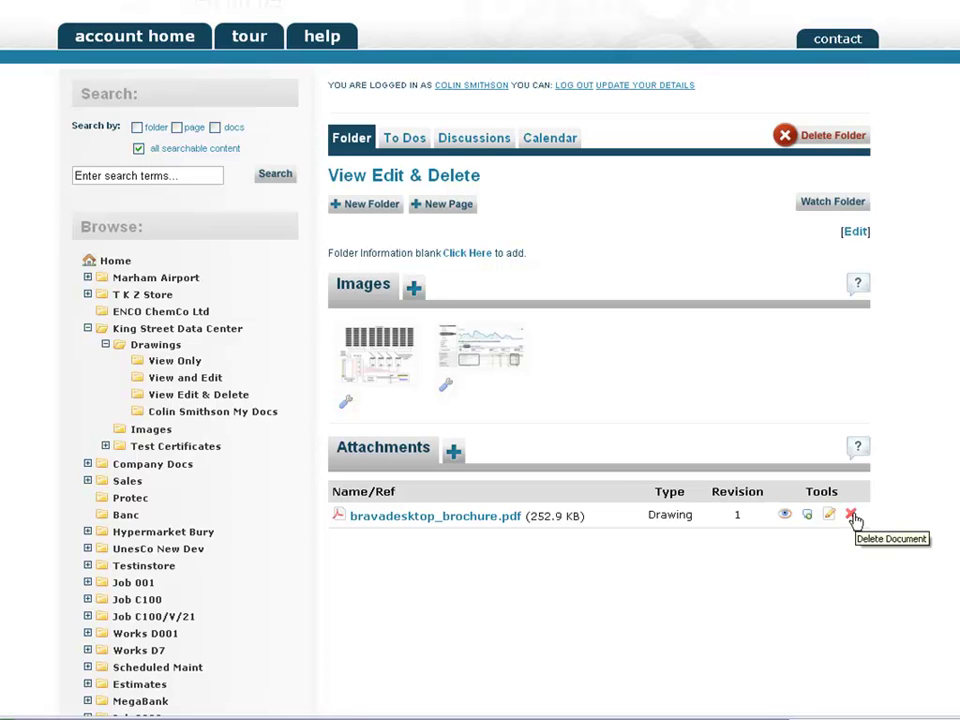
{"action": "mouse_move", "coordinate": [357, 413]}
{"action": "mouse_move", "coordinate": [460, 390]}
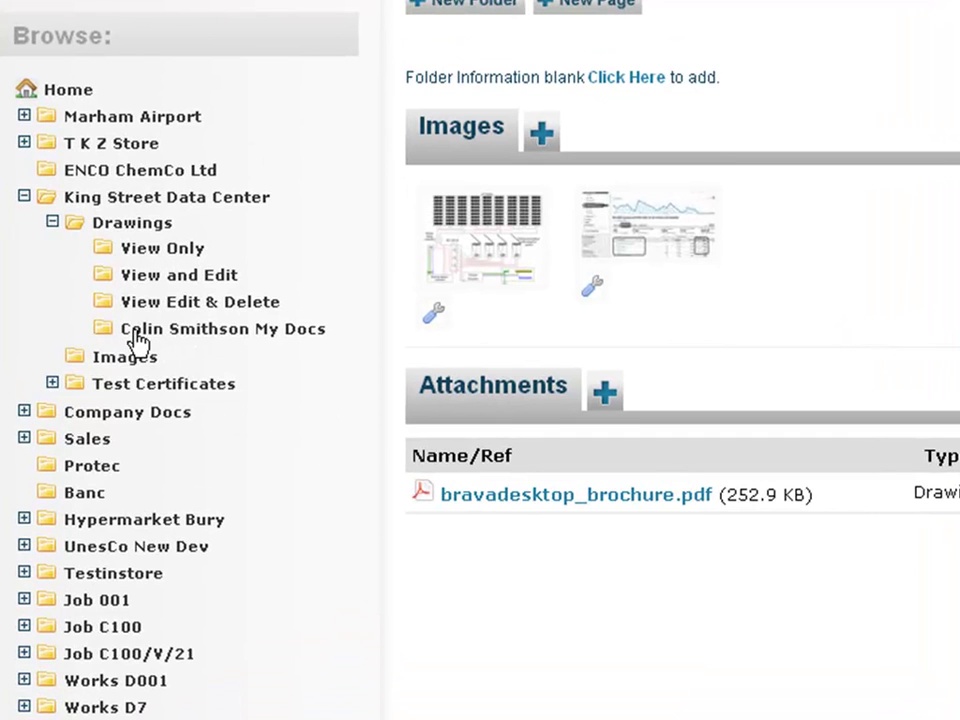
{"action": "left_click", "coordinate": [220, 332]}
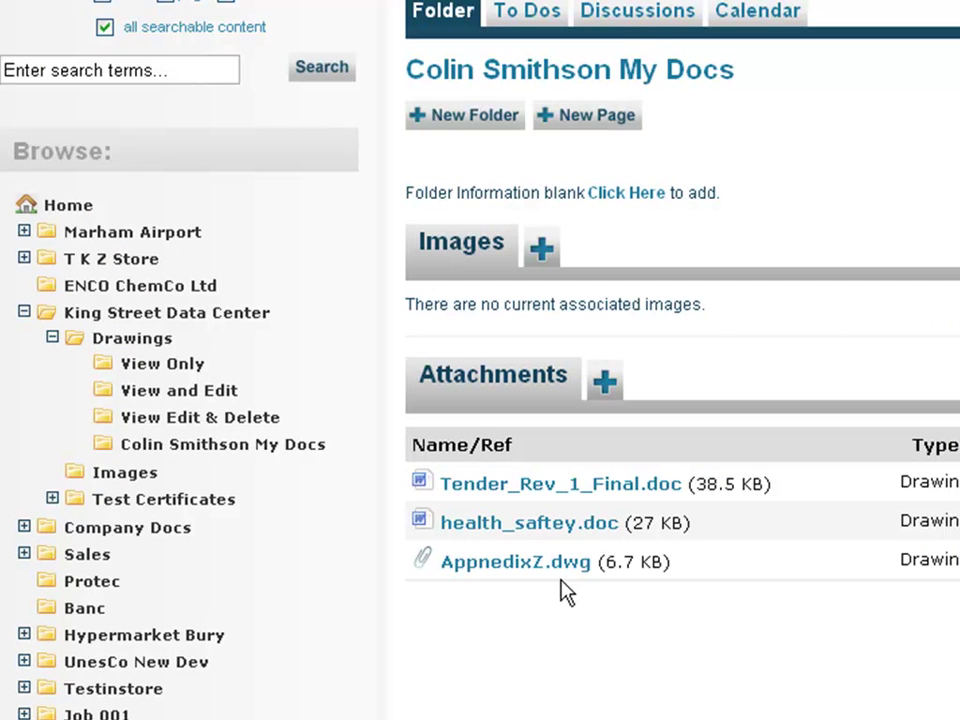